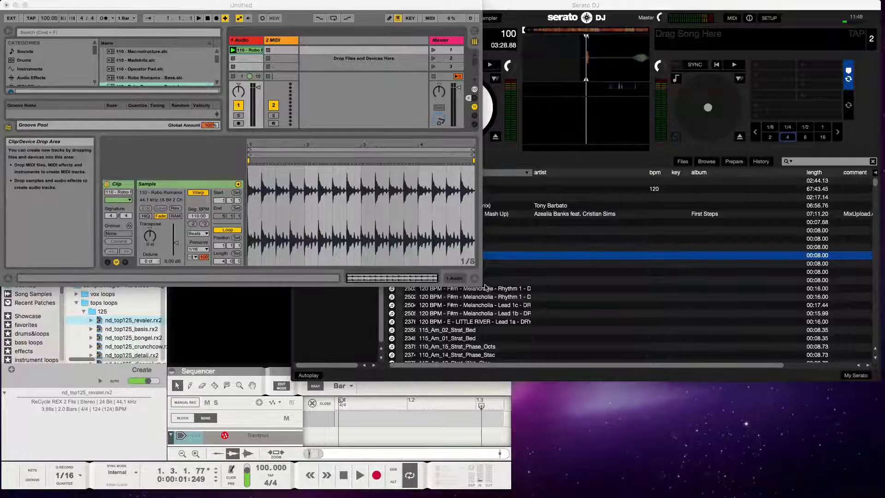
Set Show Link Toggle to Show in Ableton Live's Link preferences and turn Link on.
{"action": "left_click_drag", "start_coordinate": [485, 287], "coordinate": [775, 452]}
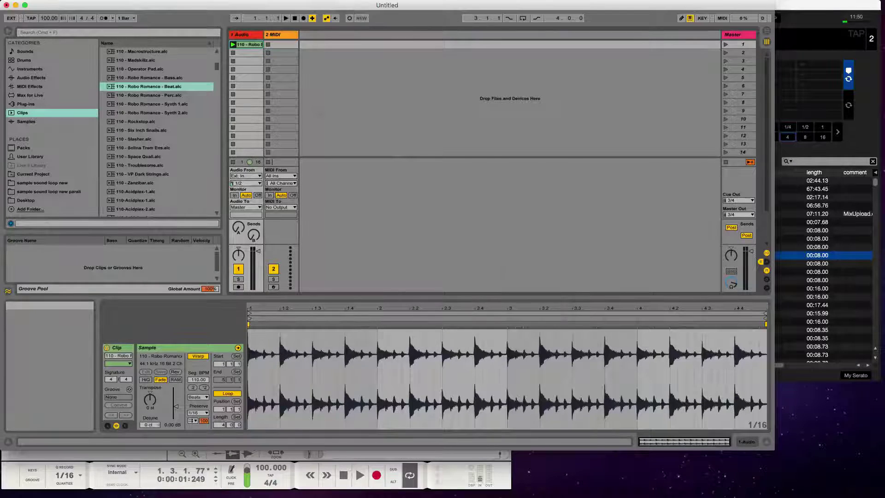
{"action": "key", "text": "super+comma"}
{"action": "left_click_drag", "start_coordinate": [407, 114], "coordinate": [271, 84]}
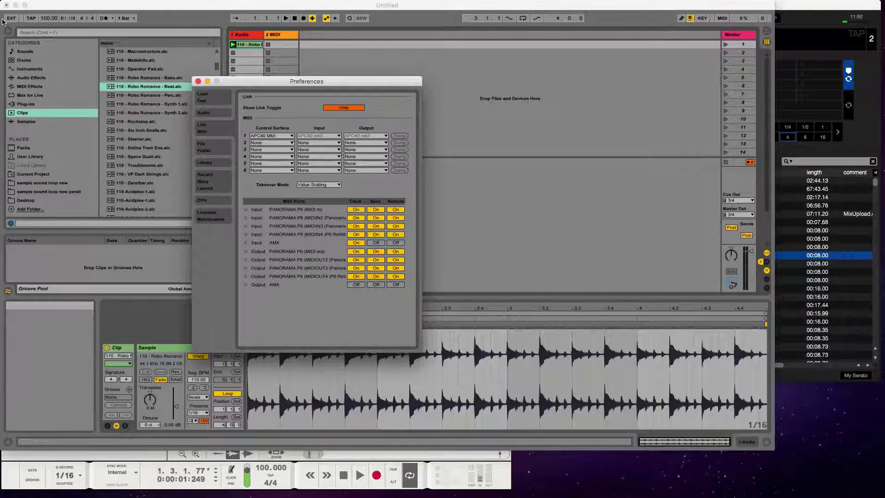
{"action": "left_click", "coordinate": [349, 110]}
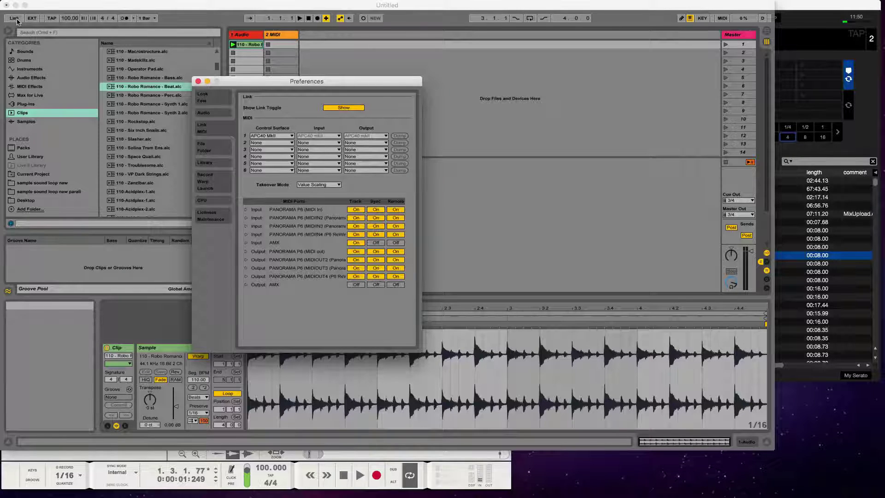
{"action": "left_click", "coordinate": [199, 81]}
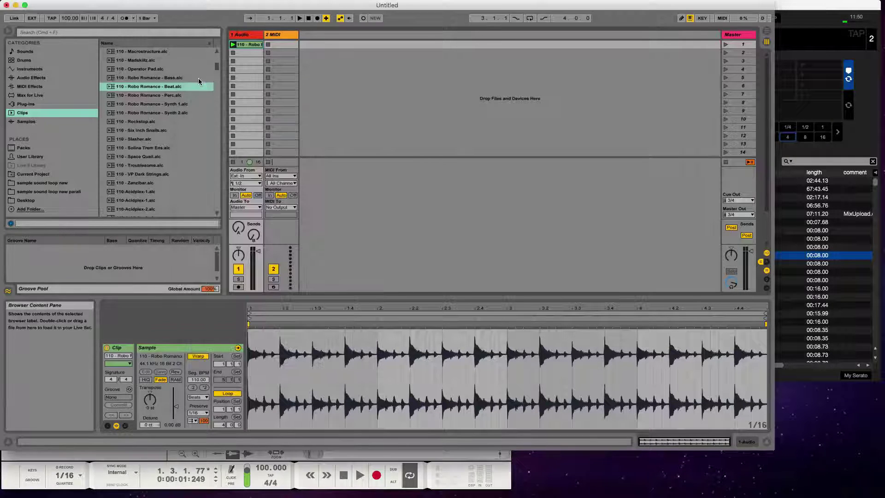
{"action": "left_click", "coordinate": [18, 19]}
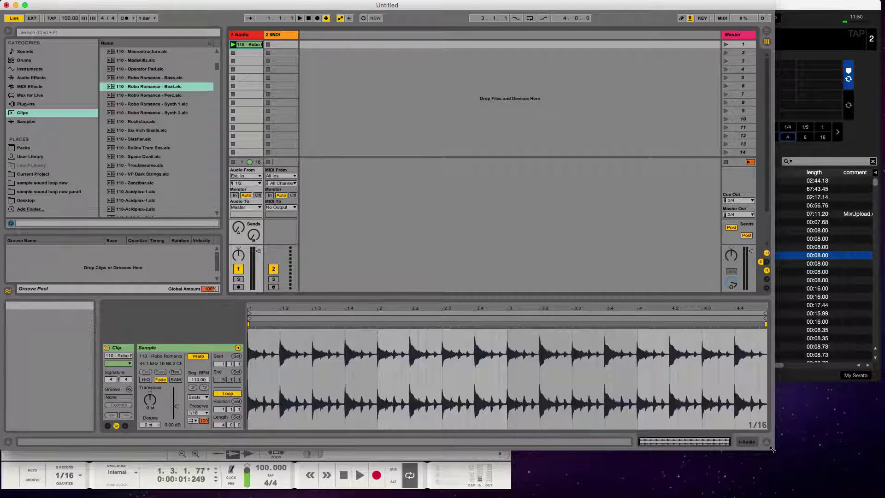
Shrink the Live window, play the Robo Romance clip on the audio track as a test, and stop playback.
{"action": "left_click_drag", "start_coordinate": [773, 450], "coordinate": [656, 373]}
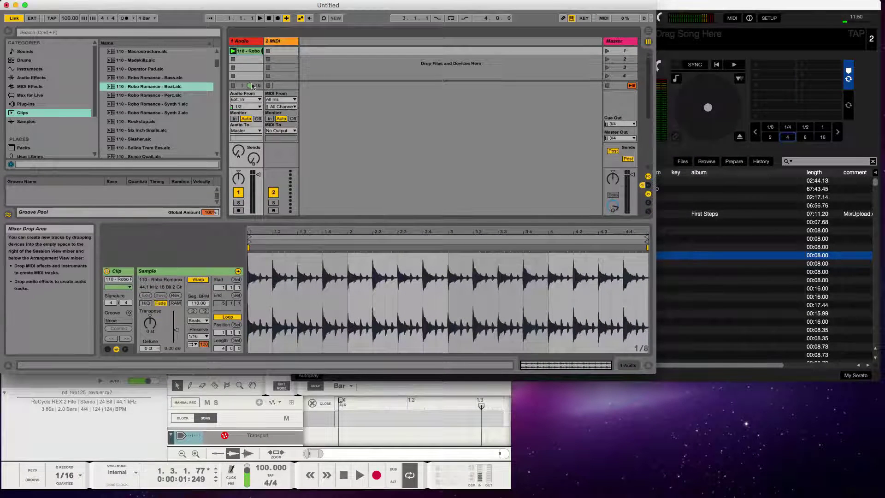
{"action": "left_click", "coordinate": [233, 51]}
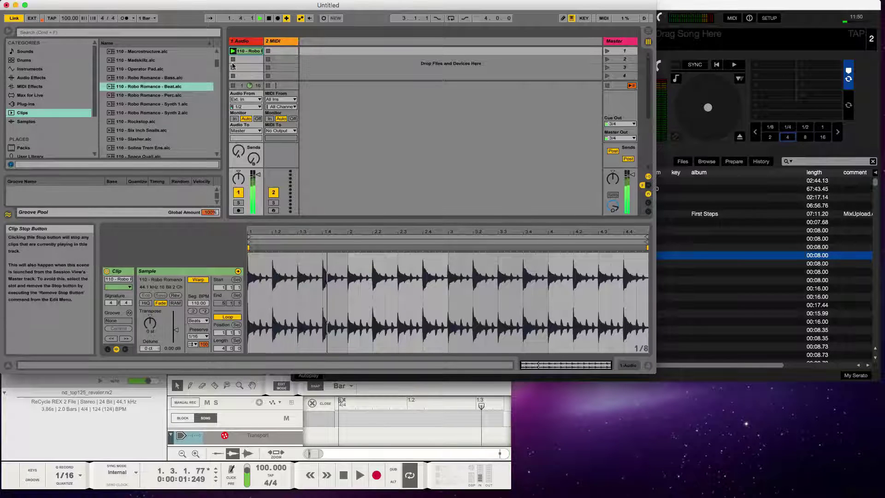
{"action": "left_click", "coordinate": [268, 20]}
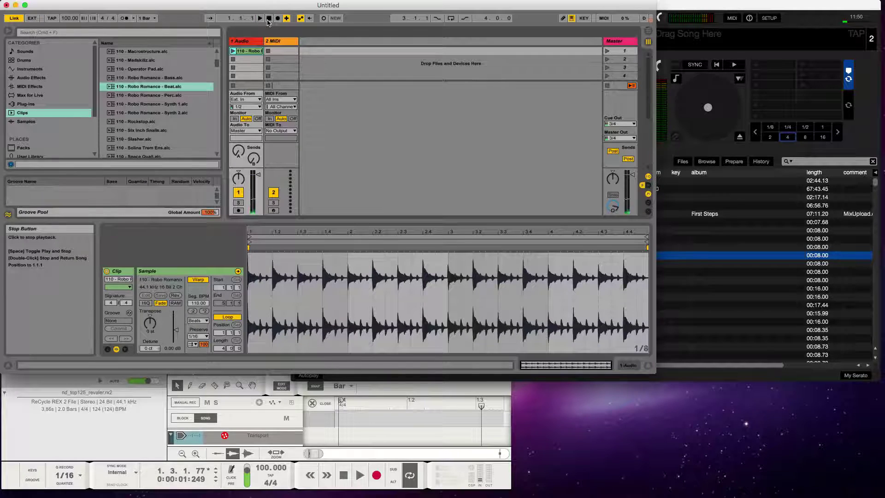
Switch to Reason, enlarge its window and set the sync mode to Ableton Link.
{"action": "left_click", "coordinate": [117, 438]}
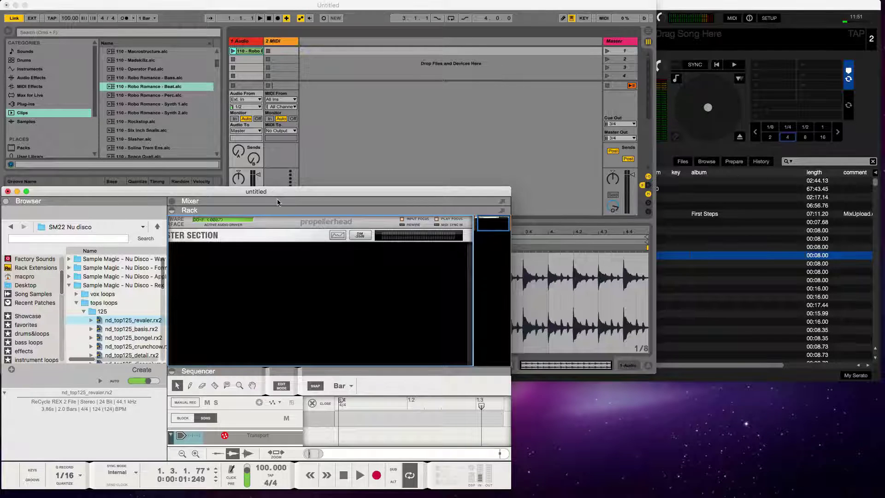
{"action": "double_click", "coordinate": [511, 191]}
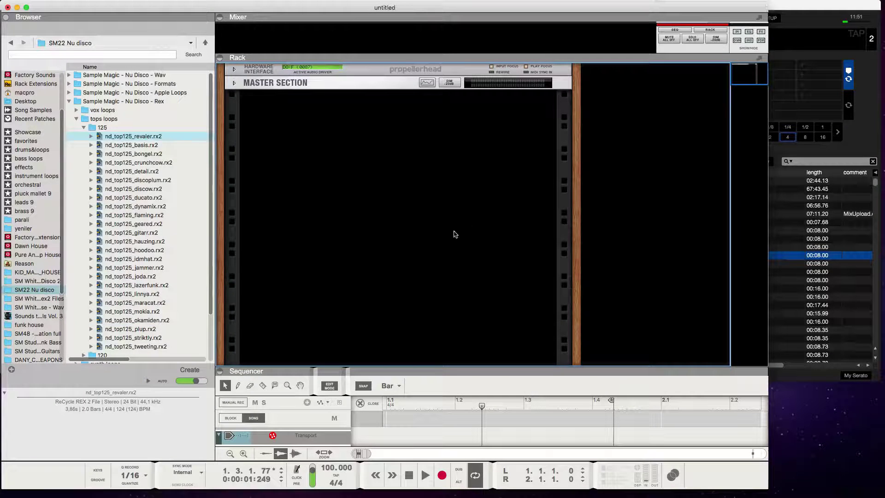
{"action": "left_click", "coordinate": [192, 469]}
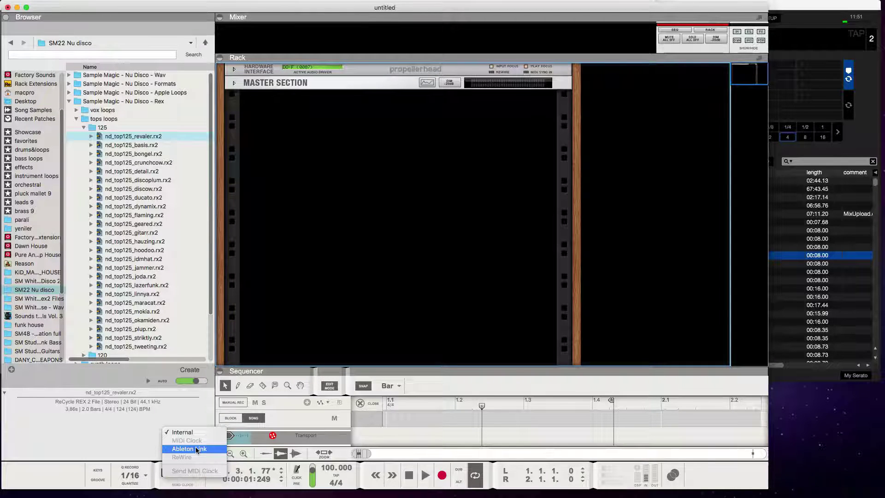
{"action": "left_click", "coordinate": [196, 449]}
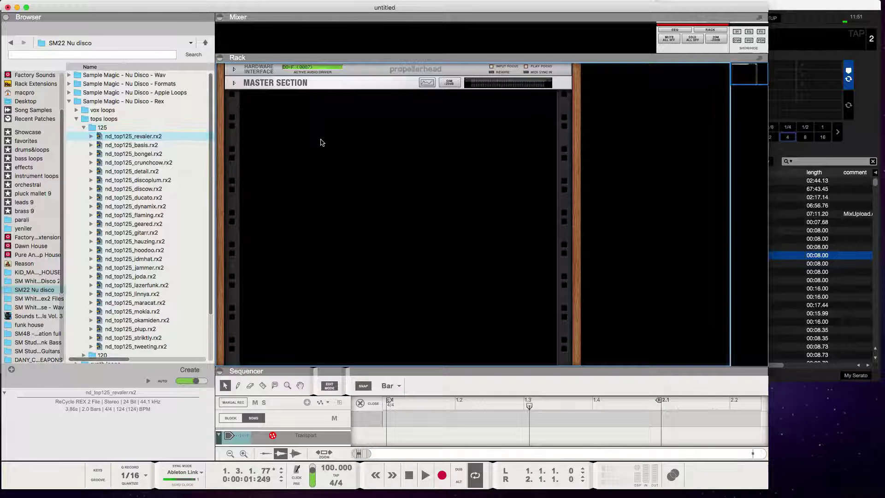
Load nd_top125_revaler.rx2 into the empty rack as a Dr. OctoRex, test its playback, and shrink the window back.
{"action": "left_click", "coordinate": [144, 136]}
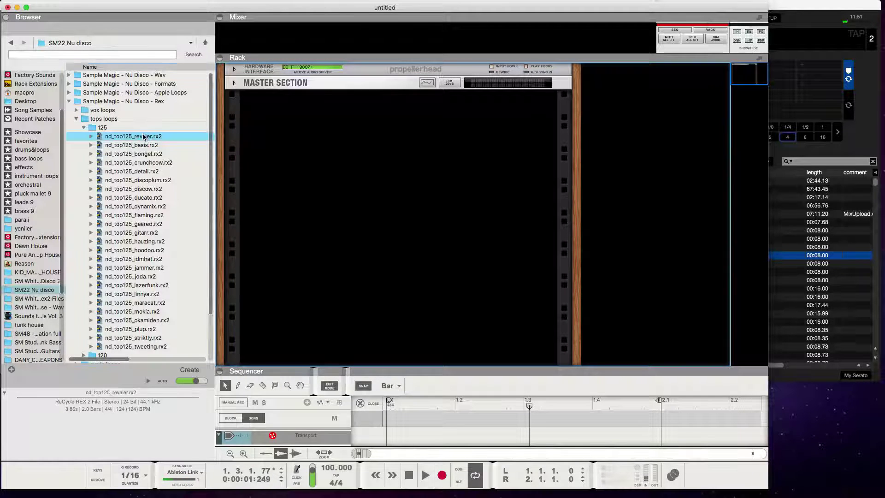
{"action": "left_click_drag", "start_coordinate": [144, 137], "coordinate": [272, 131]}
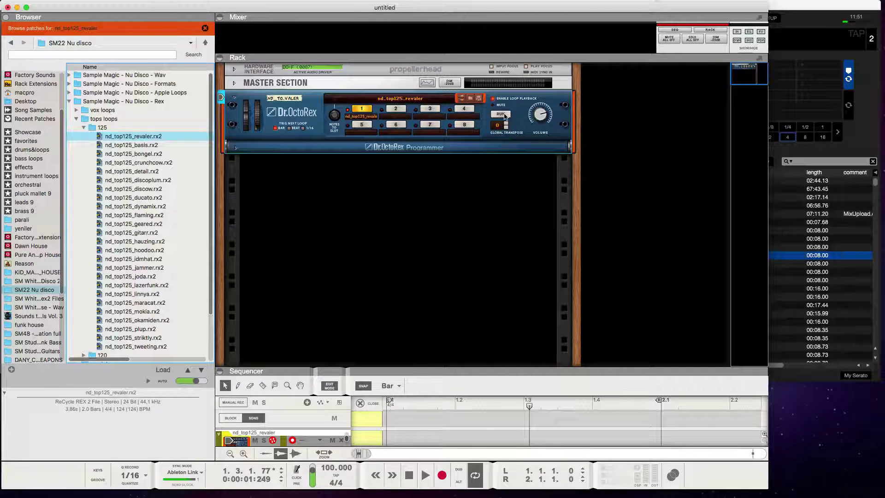
{"action": "left_click", "coordinate": [409, 480]}
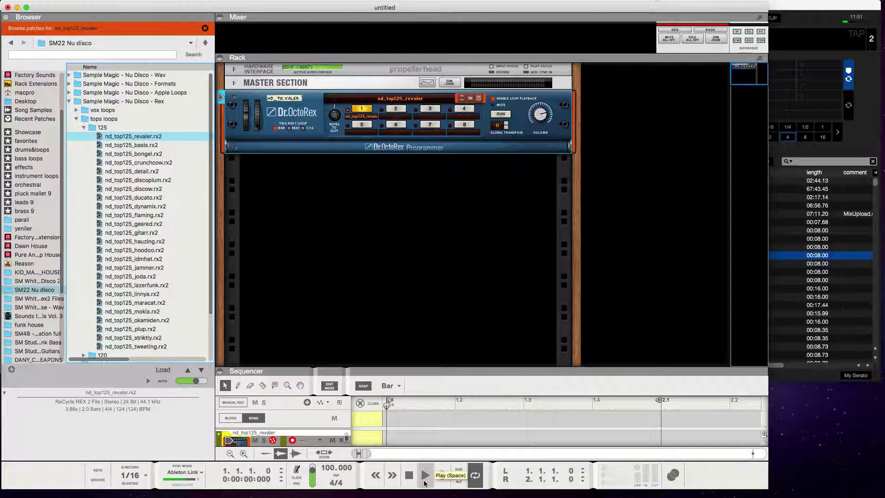
{"action": "key", "text": "space"}
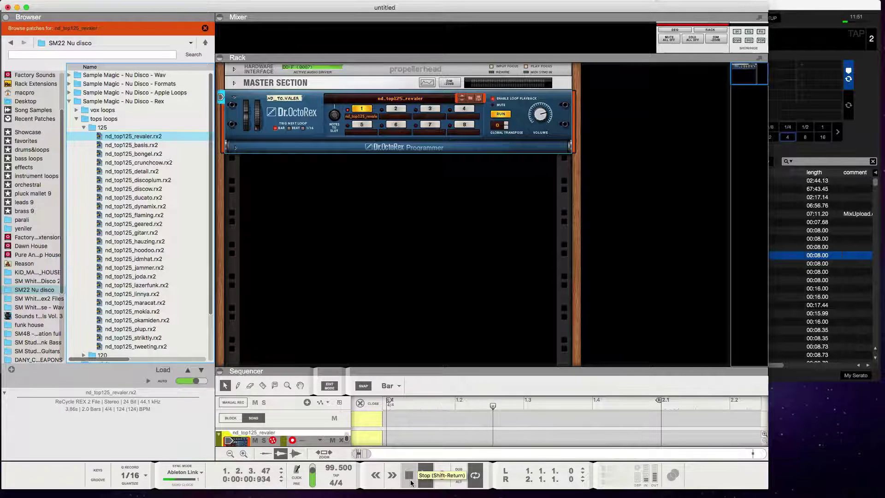
{"action": "left_click", "coordinate": [409, 479]}
{"action": "left_click", "coordinate": [409, 480]}
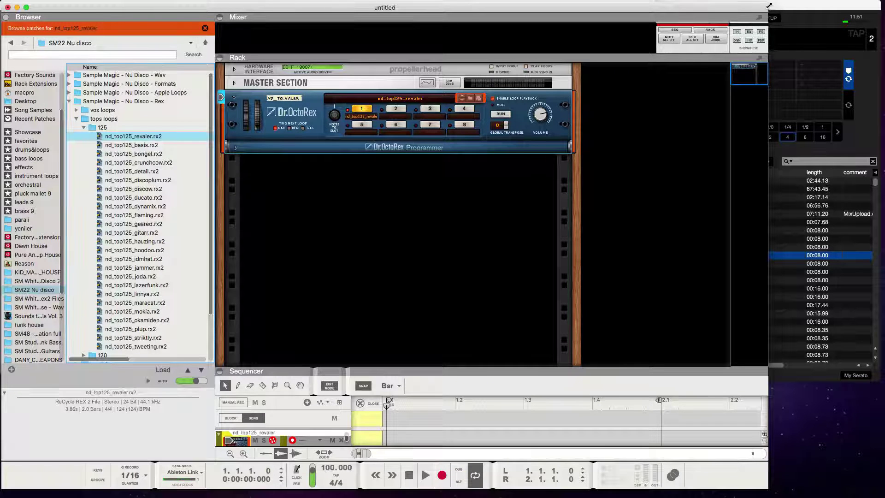
{"action": "left_click_drag", "start_coordinate": [767, 10], "coordinate": [608, 187]}
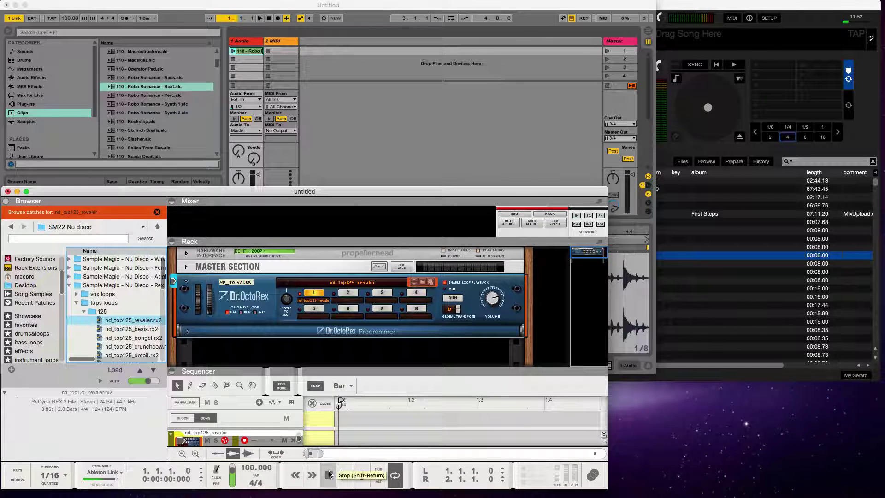
Switch to Serato DJ, turn on Ableton Link and link deck 1 to the session.
{"action": "left_click", "coordinate": [695, 4]}
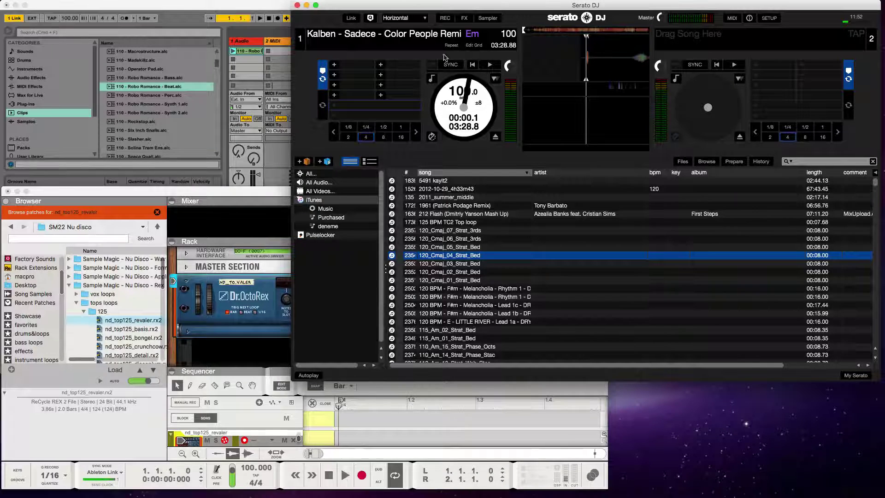
{"action": "left_click", "coordinate": [352, 20]}
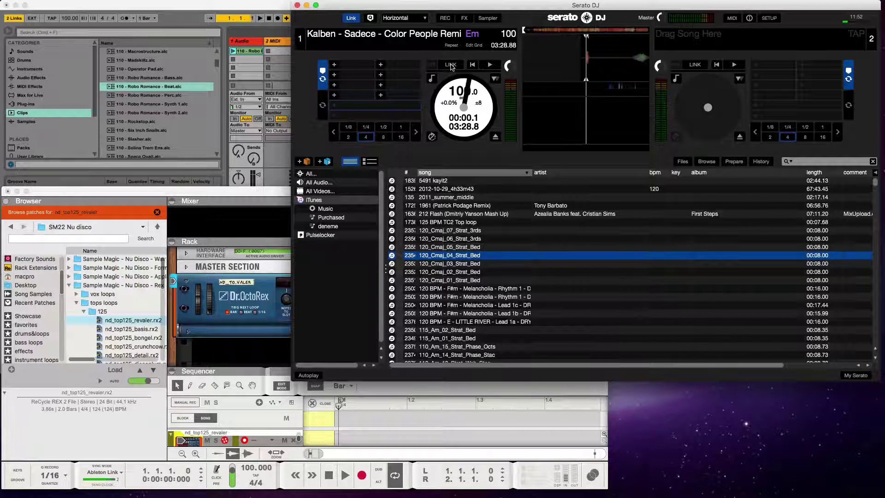
{"action": "left_click", "coordinate": [451, 65]}
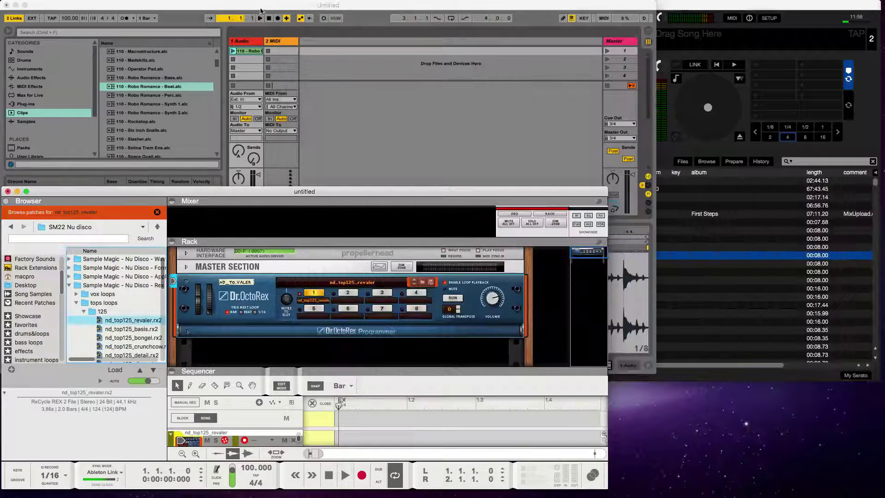
Launch the Robo Romance clip in Live and start playback in Reason alongside it.
{"action": "left_click", "coordinate": [260, 10]}
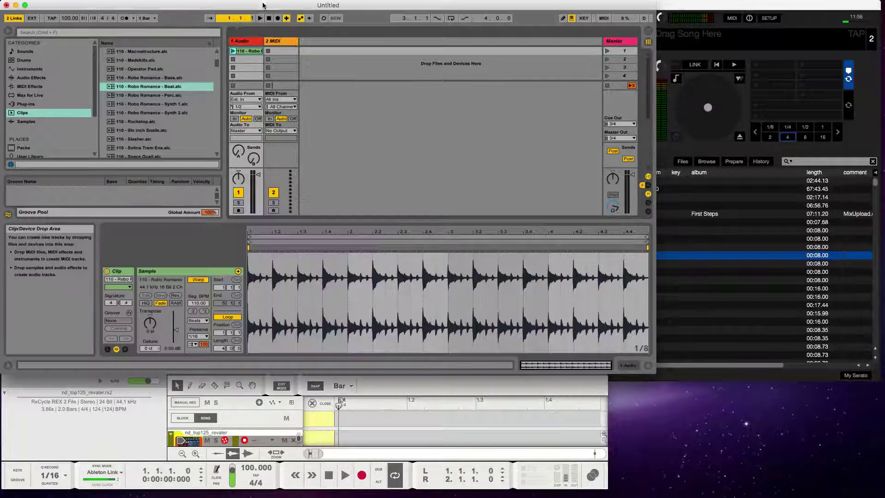
{"action": "left_click", "coordinate": [233, 52]}
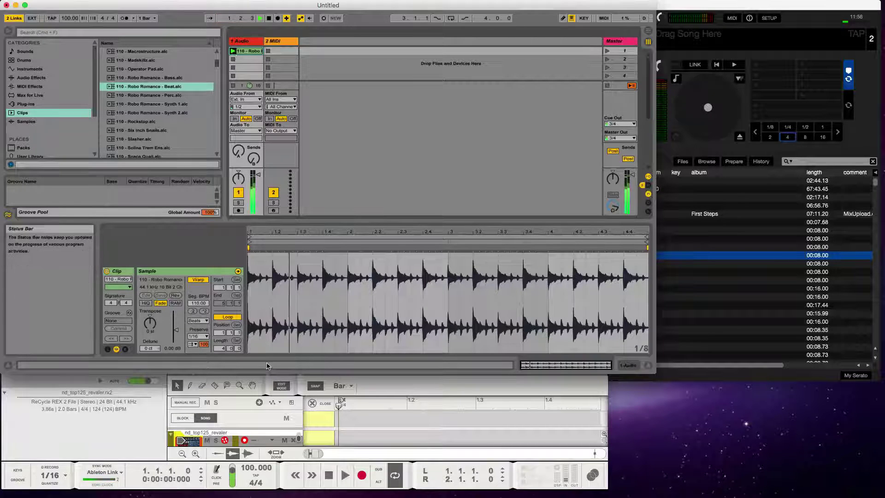
{"action": "left_click", "coordinate": [115, 438]}
{"action": "left_click", "coordinate": [344, 477]}
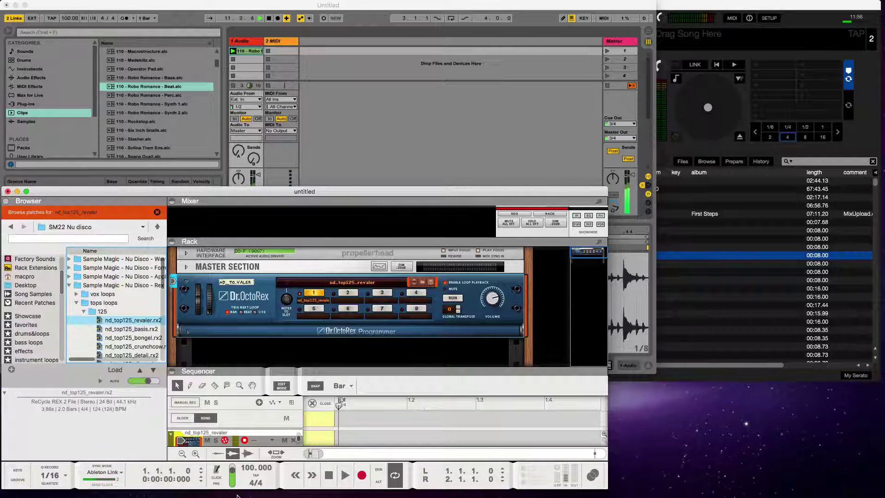
{"action": "left_click", "coordinate": [346, 475]}
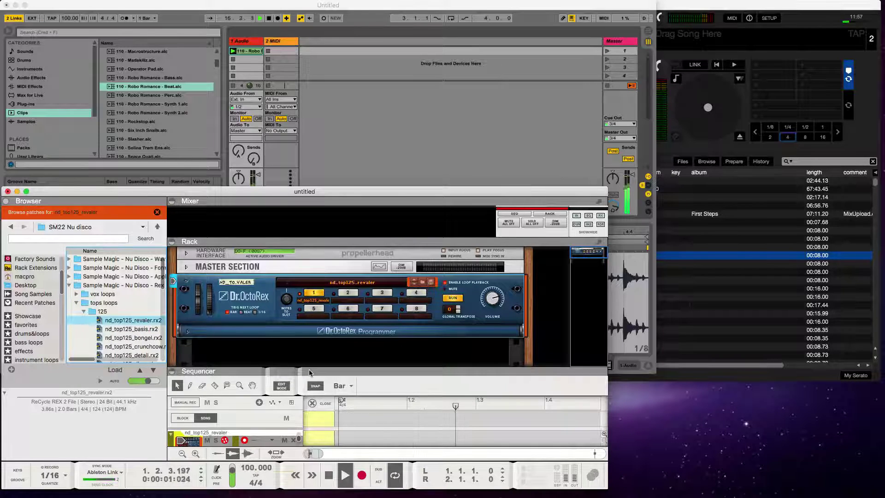
Add nd_top125_basis.rx2 to the rack as a second Dr. OctoRex and run its loop.
{"action": "scroll", "coordinate": [272, 337], "scroll_direction": "down", "scroll_amount": 3}
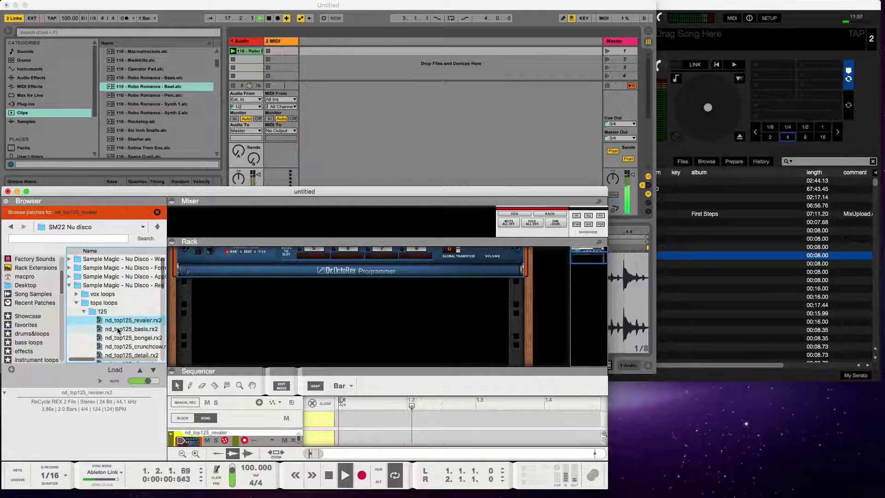
{"action": "left_click_drag", "start_coordinate": [118, 330], "coordinate": [323, 318]}
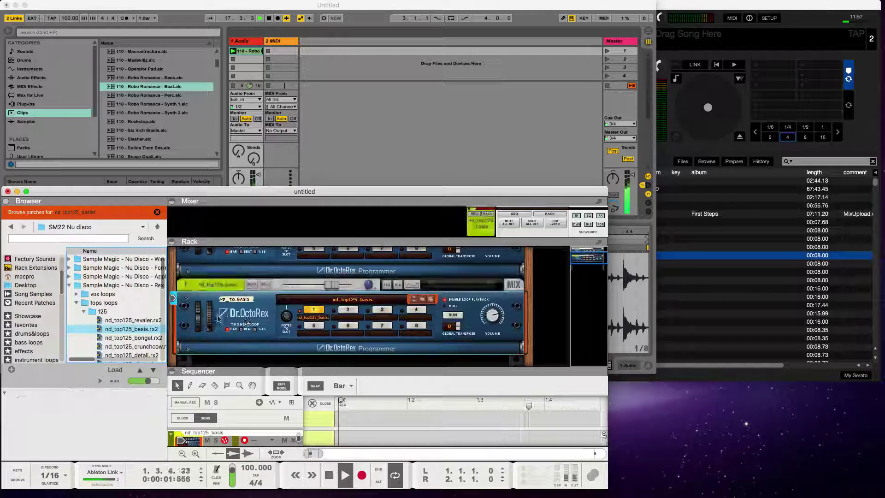
{"action": "left_click", "coordinate": [453, 316]}
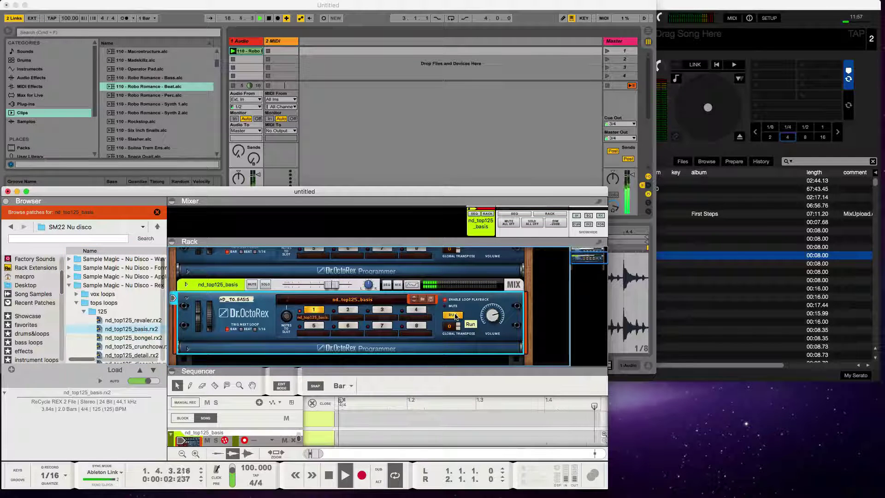
Delete the Dr. OctoRex holding the nd_top125_revaler loop from the rack.
{"action": "scroll", "coordinate": [240, 279], "scroll_direction": "up", "scroll_amount": 2}
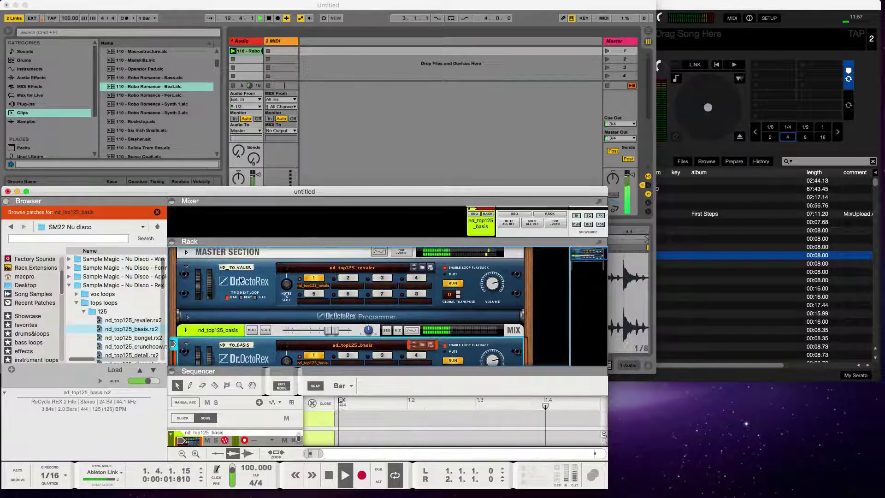
{"action": "left_click", "coordinate": [254, 266]}
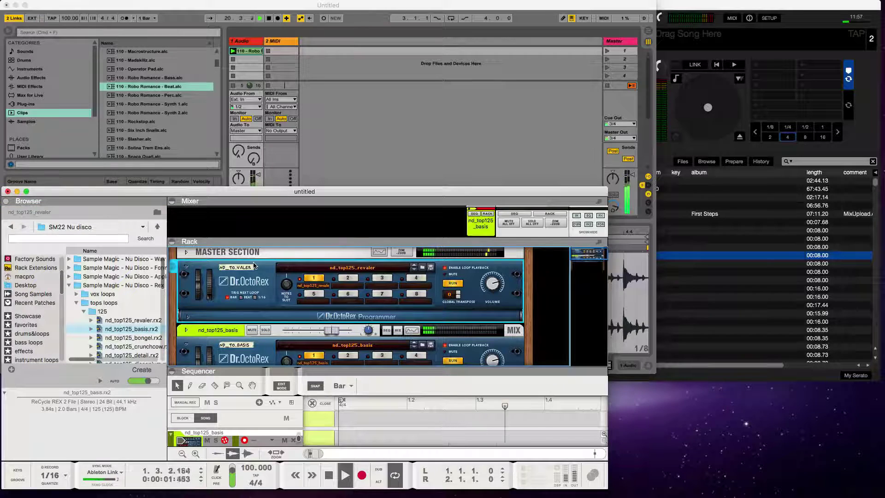
{"action": "key", "text": "Delete"}
{"action": "key", "text": "Return"}
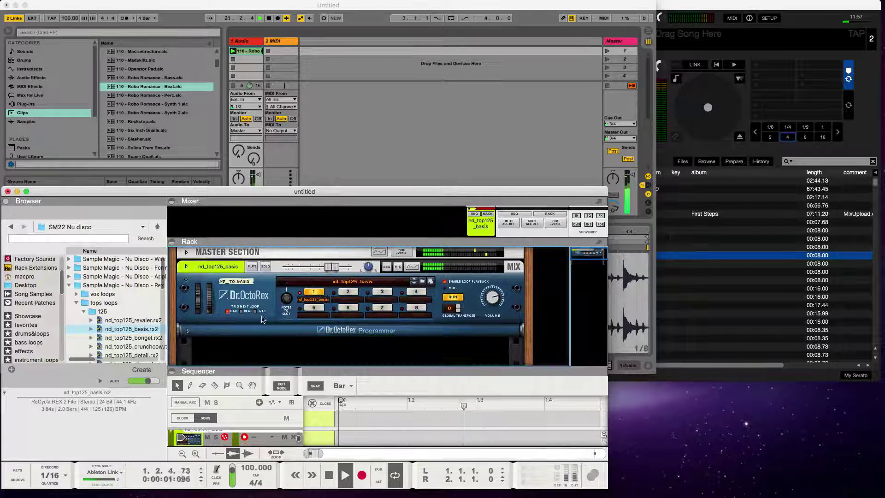
Add a Kong Drum Designer from the Instruments devices to the rack below the Dr. OctoRex.
{"action": "scroll", "coordinate": [285, 320], "scroll_direction": "down", "scroll_amount": 3}
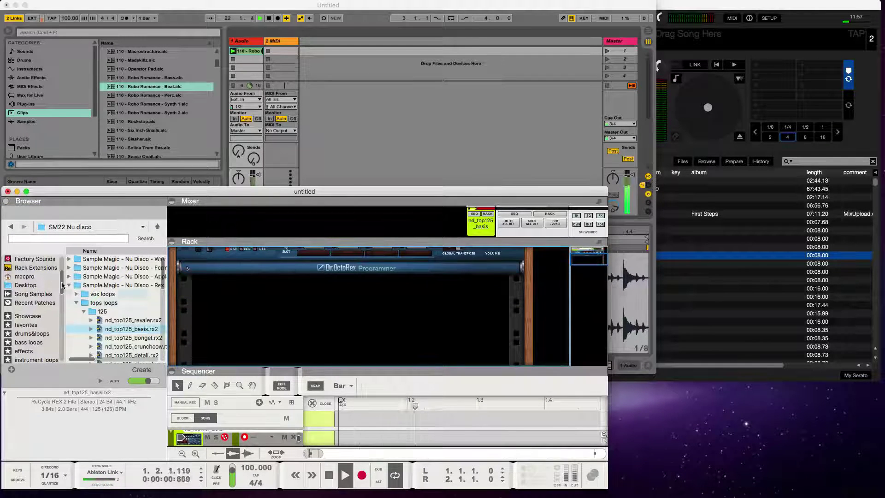
{"action": "scroll", "coordinate": [1, 263], "scroll_direction": "up", "scroll_amount": 1}
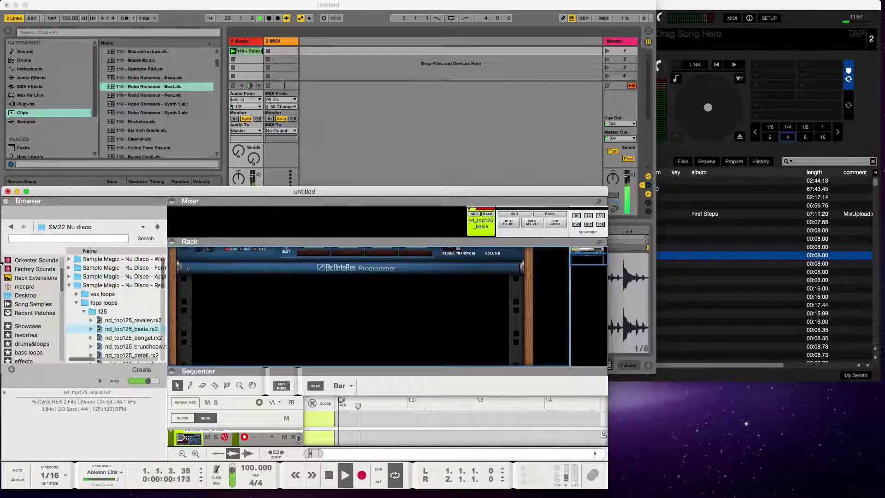
{"action": "scroll", "coordinate": [2, 264], "scroll_direction": "up", "scroll_amount": 5}
{"action": "left_click", "coordinate": [30, 259]}
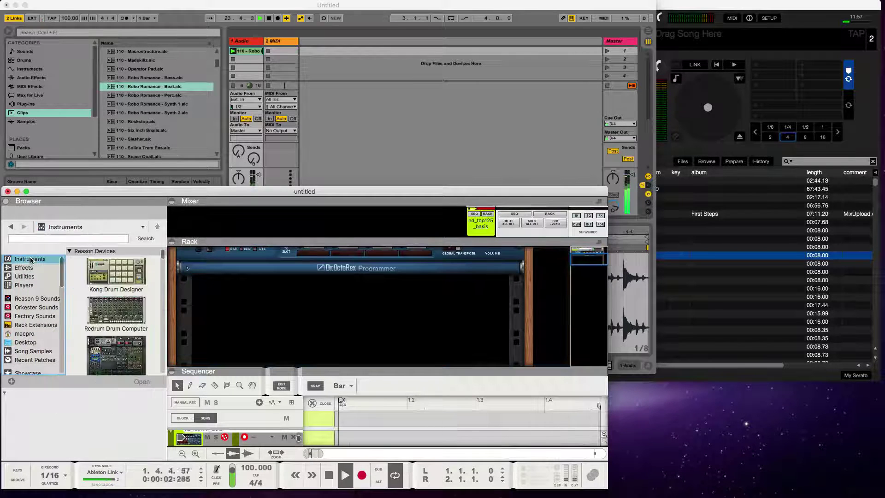
{"action": "left_click_drag", "start_coordinate": [116, 272], "coordinate": [381, 308]}
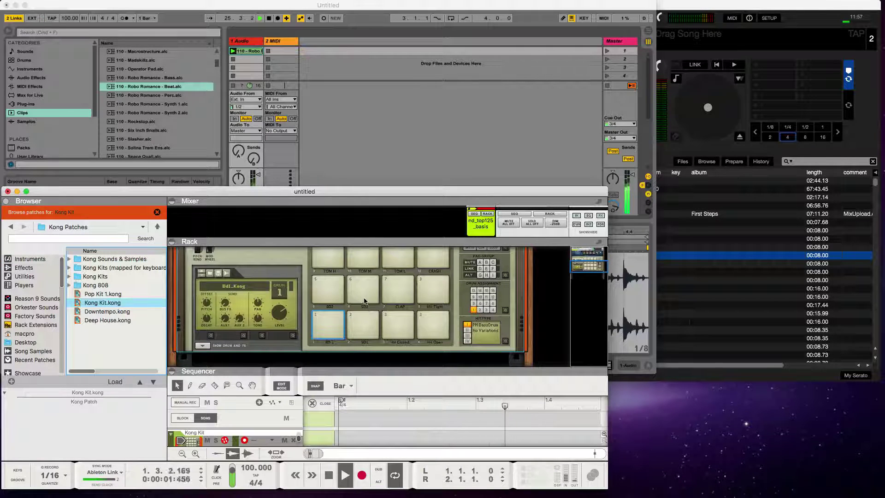
Audition Kong pad 6, enlarge the sequencer, and create a one-bar clip at bar 1 on the Kong Kit track, opened for note editing.
{"action": "left_click", "coordinate": [366, 293]}
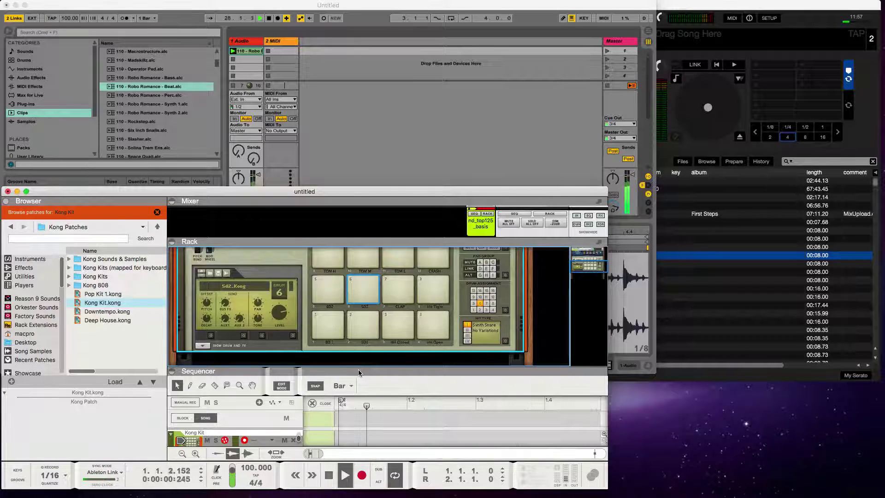
{"action": "left_click_drag", "start_coordinate": [358, 369], "coordinate": [361, 307]}
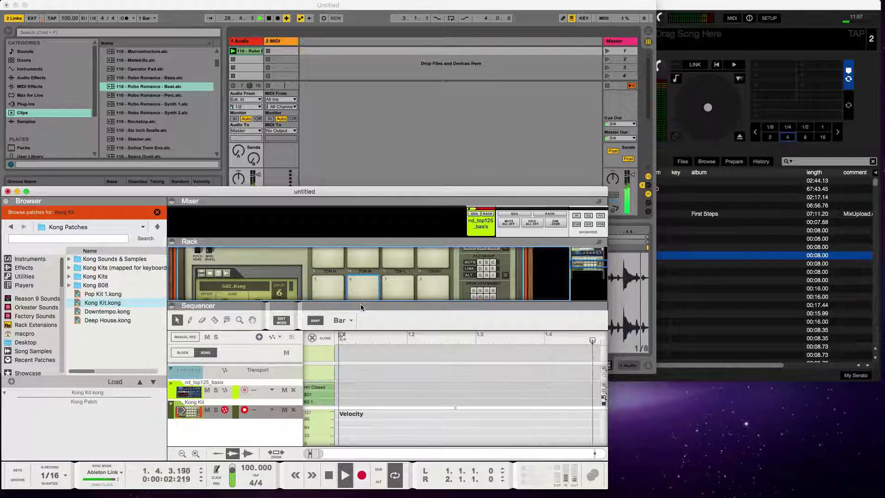
{"action": "left_click", "coordinate": [318, 338]}
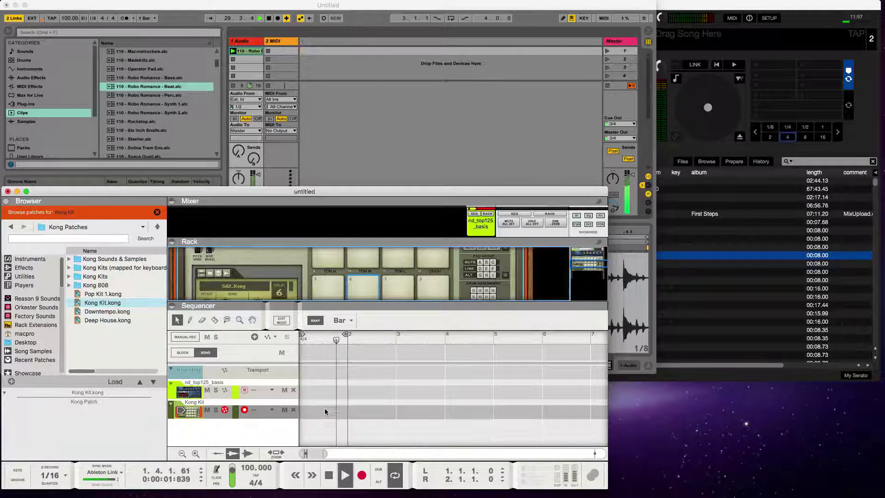
{"action": "double_click", "coordinate": [317, 411]}
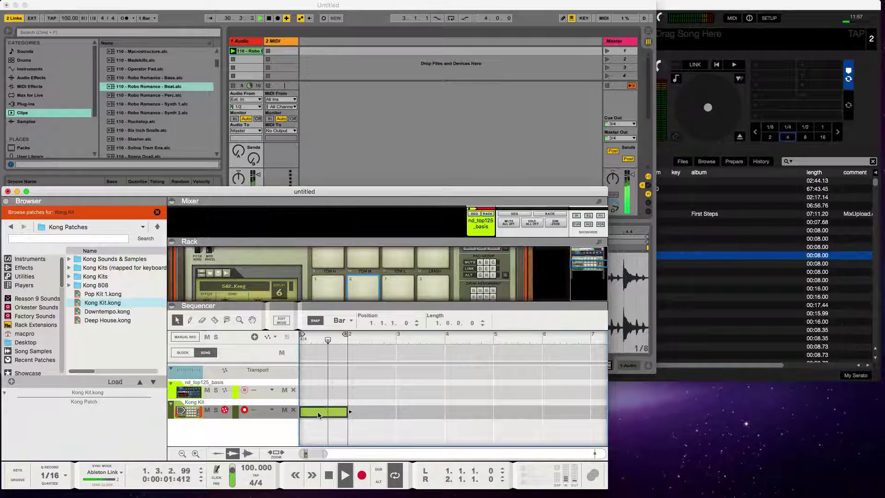
{"action": "double_click", "coordinate": [318, 413]}
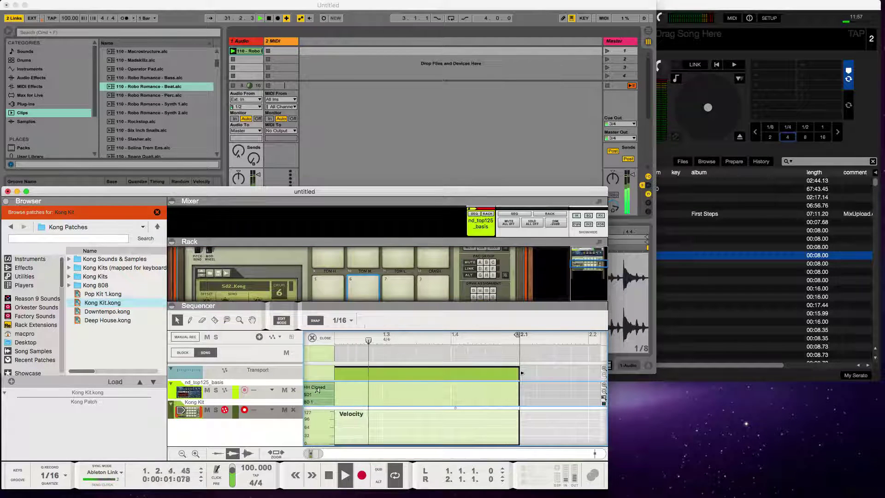
Place sixteenth-length SD1 snare notes at positions 1.2 and 1.4 in the Kong Kit clip.
{"action": "left_click", "coordinate": [386, 395]}
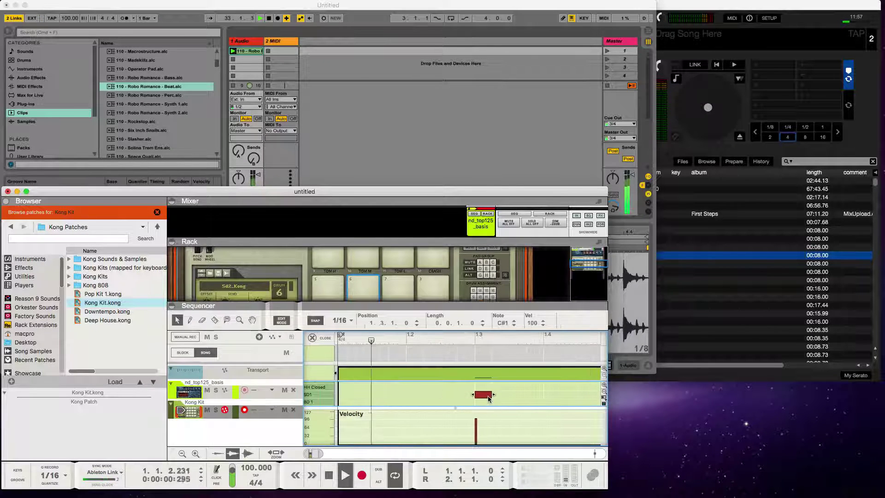
{"action": "left_click_drag", "start_coordinate": [484, 395], "coordinate": [420, 397]}
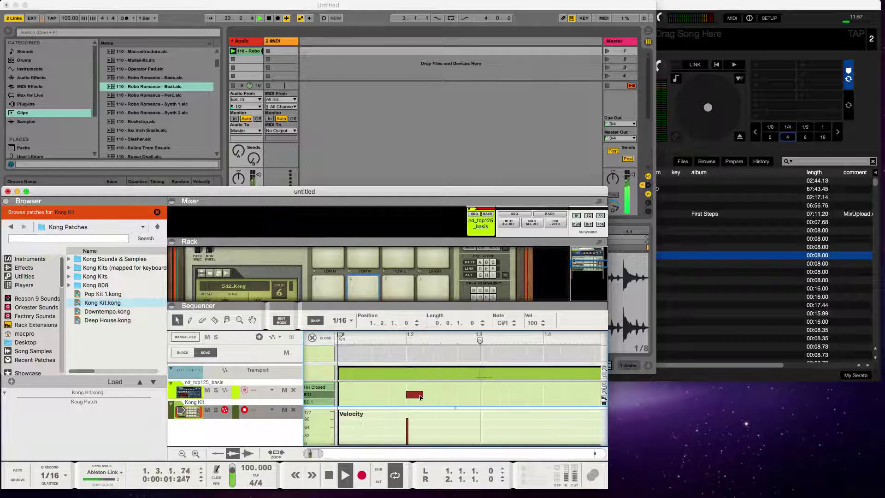
{"action": "left_click", "coordinate": [552, 396]}
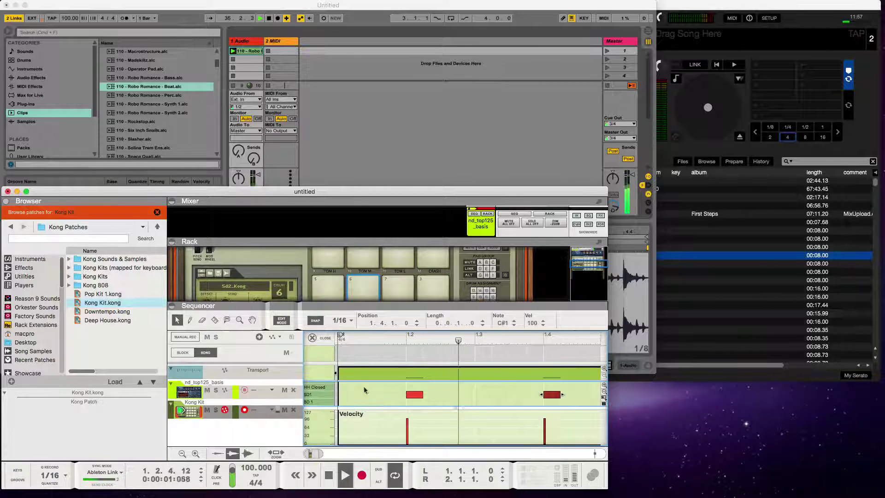
Fill the HH Closed lane of the Kong Kit clip with consecutive 1/16 notes across the whole bar.
{"action": "left_click", "coordinate": [347, 388]}
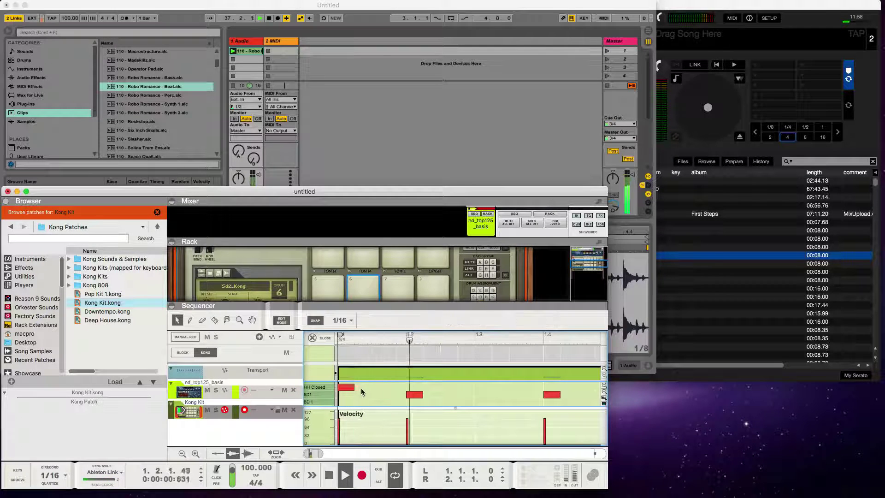
{"action": "left_click", "coordinate": [363, 387]}
{"action": "left_click", "coordinate": [381, 387]}
{"action": "left_click", "coordinate": [398, 388]}
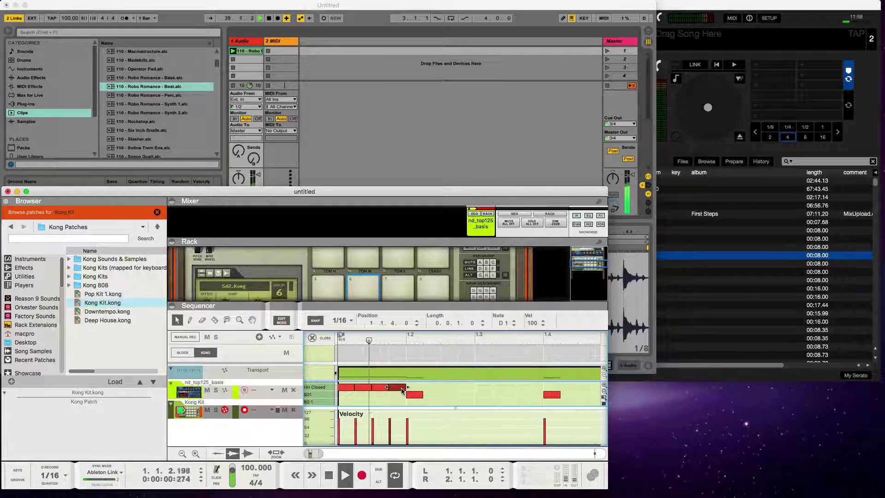
{"action": "left_click", "coordinate": [413, 387]}
{"action": "left_click", "coordinate": [431, 387]}
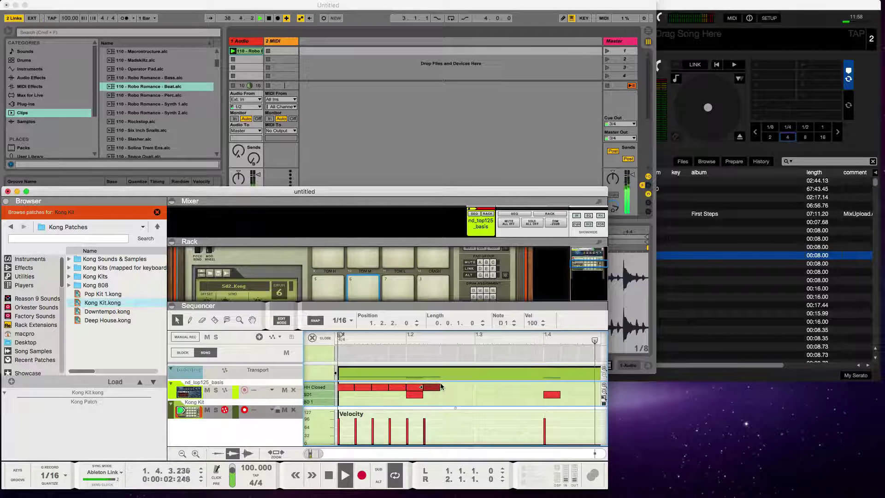
{"action": "left_click", "coordinate": [448, 388]}
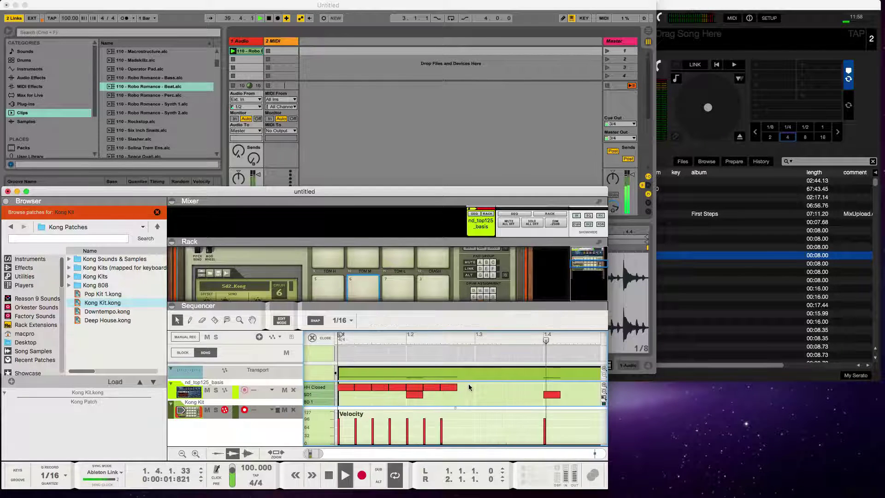
{"action": "left_click", "coordinate": [466, 388]}
{"action": "mouse_move", "coordinate": [484, 385]}
{"action": "left_mouse_down"}
{"action": "mouse_move", "coordinate": [343, 389]}
{"action": "mouse_move", "coordinate": [480, 389]}
{"action": "left_mouse_up"}
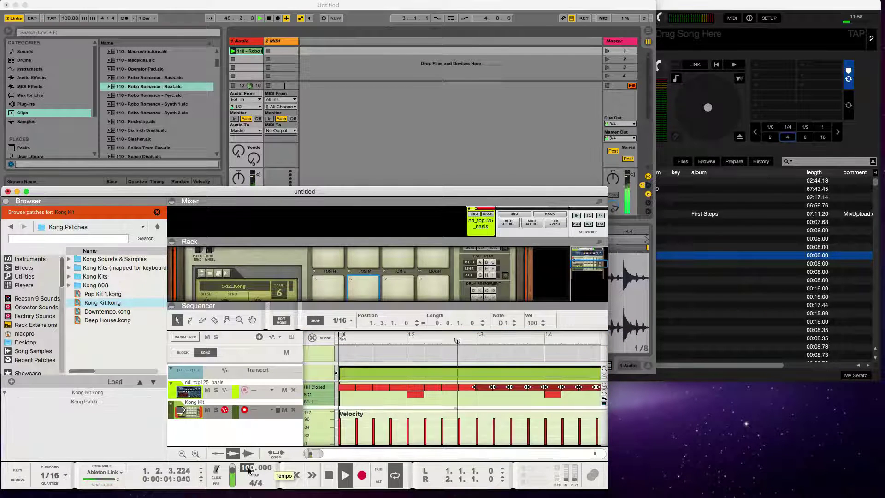
Raise the shared tempo to 114 BPM from Reason and return it to 100 BPM.
{"action": "left_click_drag", "start_coordinate": [248, 463], "coordinate": [249, 442]}
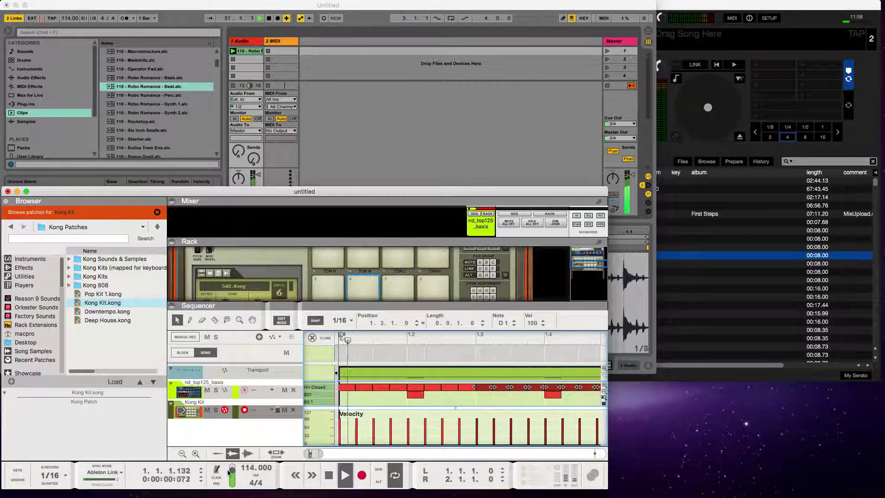
{"action": "left_click_drag", "start_coordinate": [253, 469], "coordinate": [248, 494]}
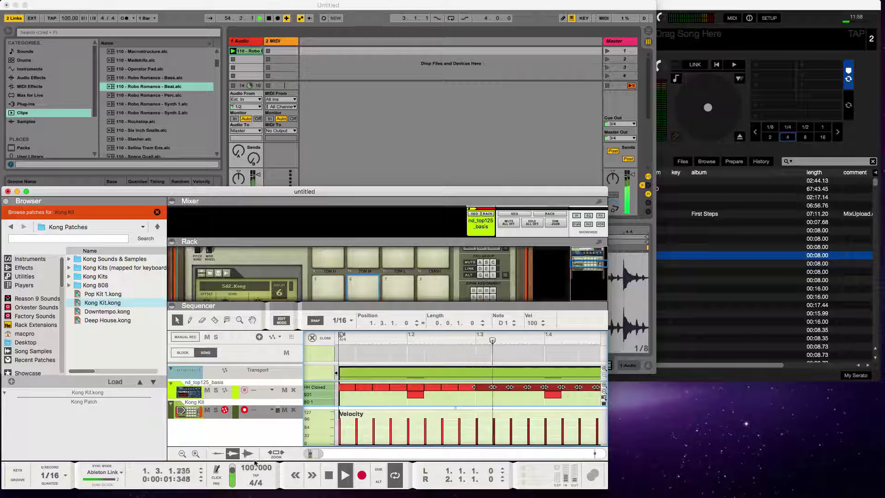
Switch to Serato DJ, play the deck 1 track alongside Live and Reason, and stop it back at its start.
{"action": "left_click", "coordinate": [758, 3]}
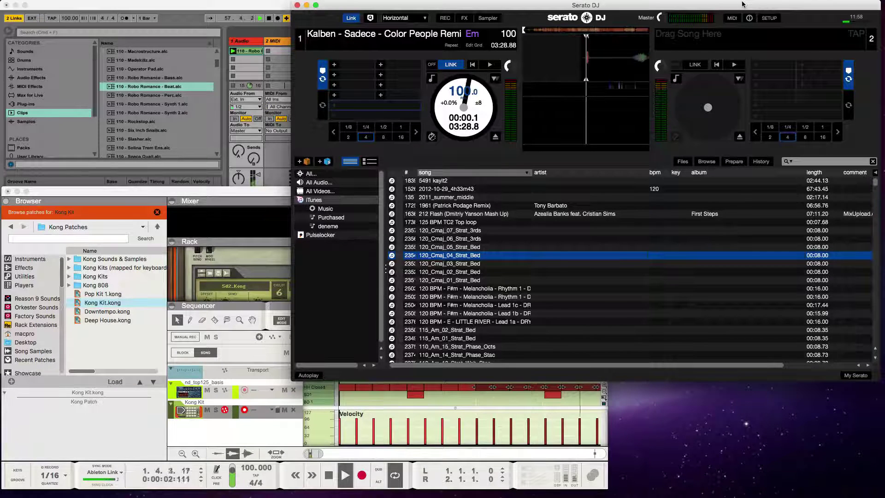
{"action": "key", "text": "w"}
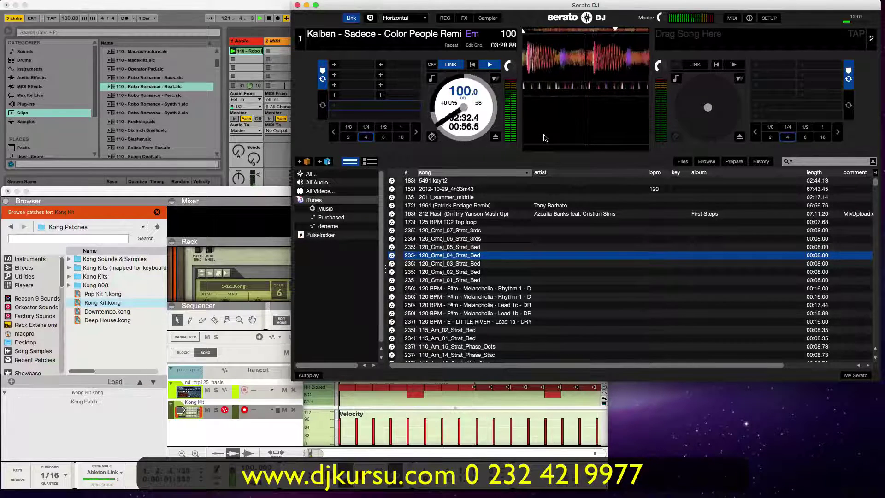
{"action": "key", "text": "i"}
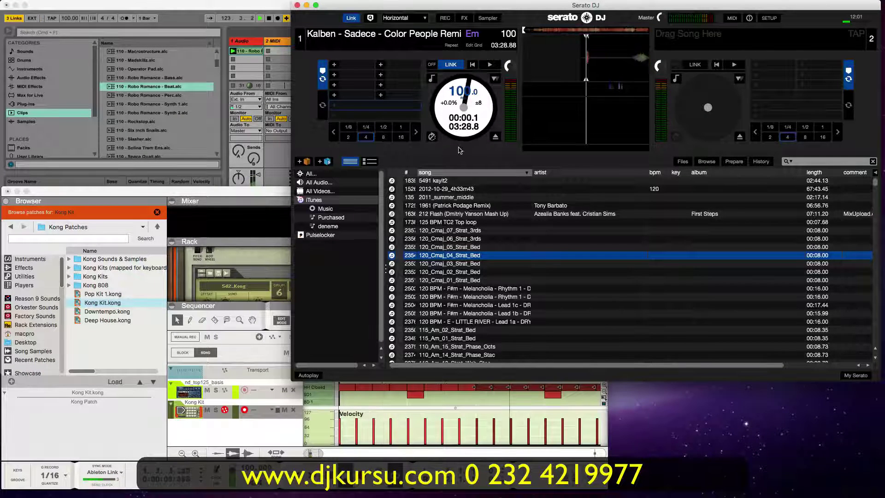
Switch to Live and stop its playback, and stop Reason's playback as well.
{"action": "double_click", "coordinate": [256, 7]}
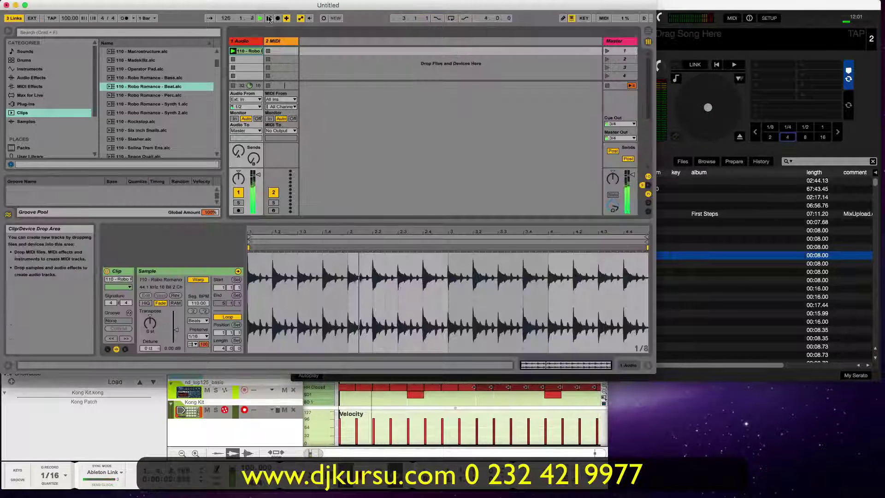
{"action": "left_click", "coordinate": [160, 383]}
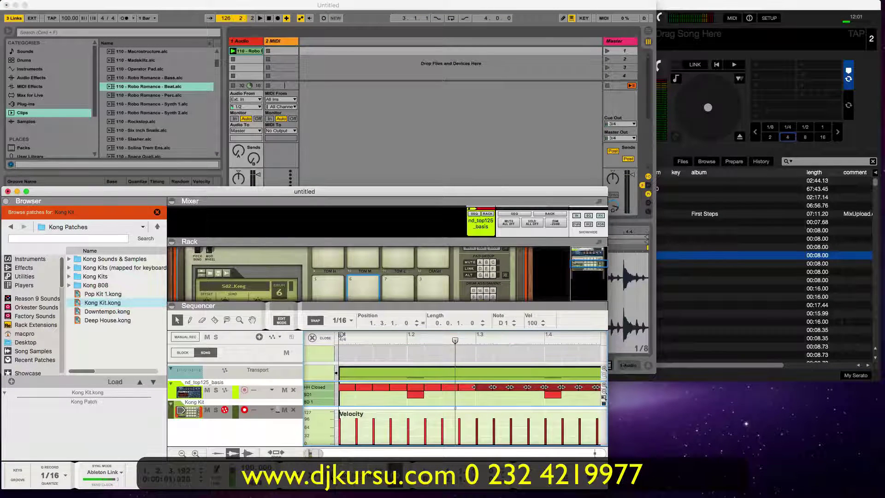
{"action": "left_click", "coordinate": [328, 474]}
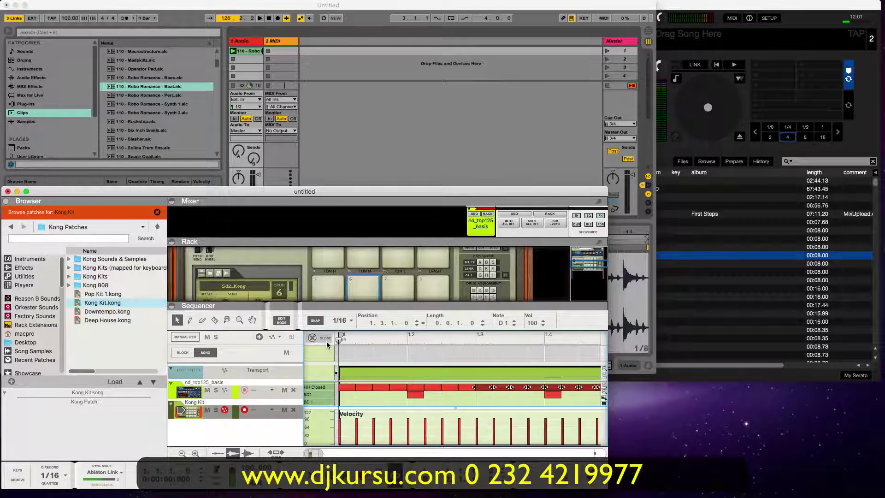